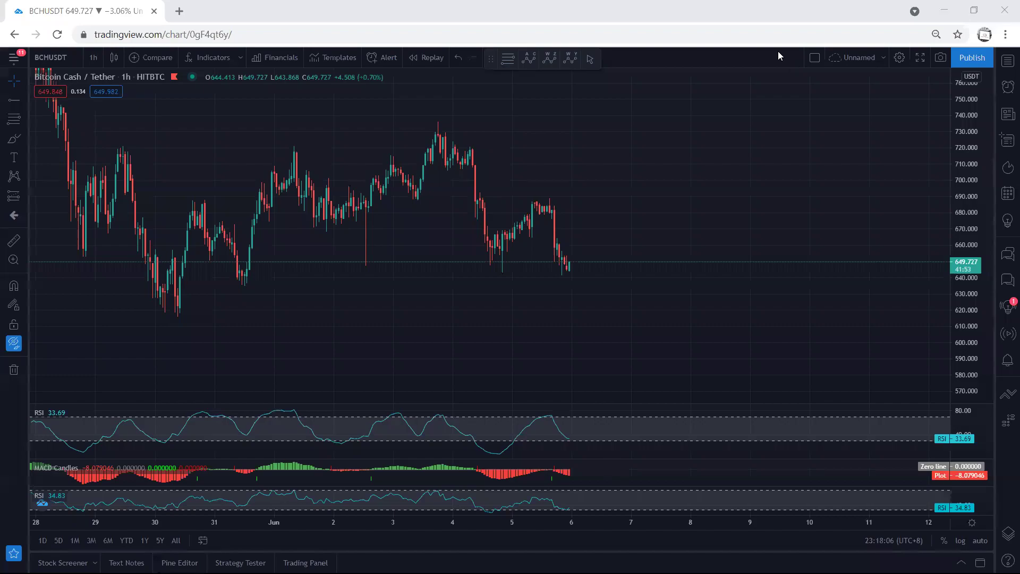
Mark the early June drop, the rebound and the 5 June decline on the 1-hour chart in freehand ink, and clear the marks.
drag(978, 303, 971, 286)
drag(508, 318, 526, 325)
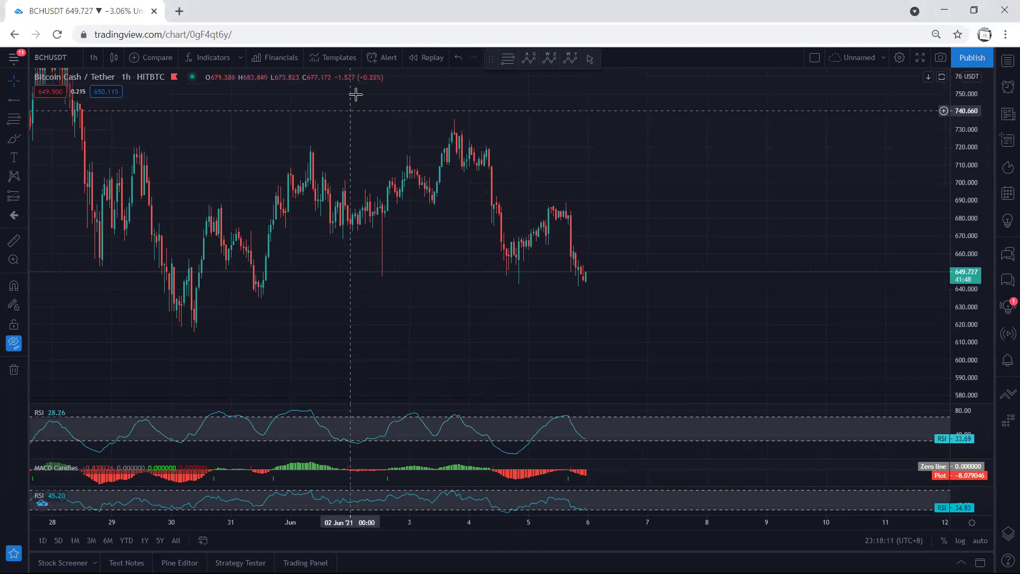
mouse_move(513, 246)
mouse_down()
mouse_move(551, 215)
mouse_move(506, 257)
mouse_move(552, 222)
mouse_up()
drag(460, 136, 497, 244)
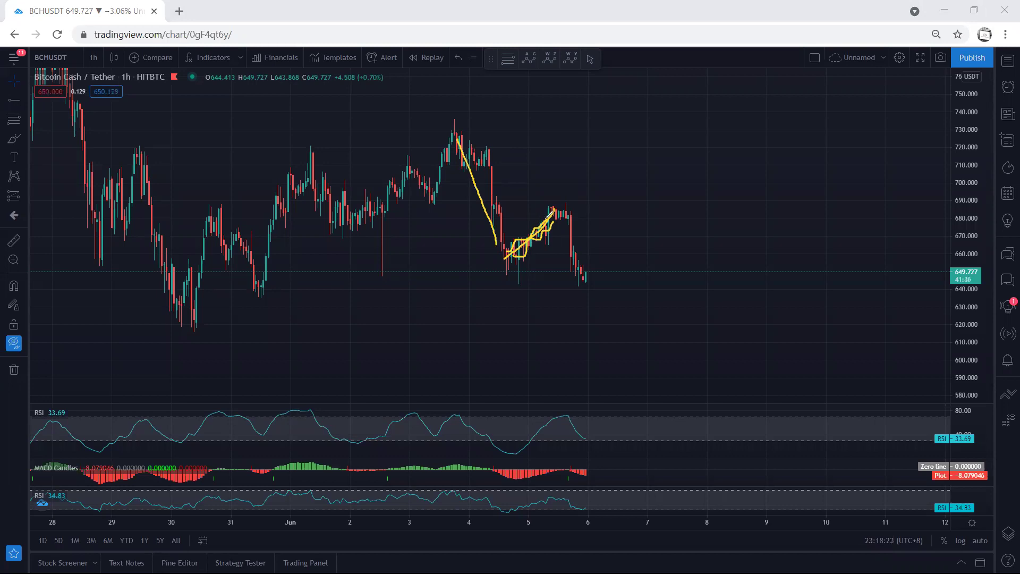
mouse_move(560, 209)
mouse_down()
mouse_move(583, 290)
mouse_move(615, 250)
mouse_move(533, 230)
mouse_move(550, 295)
mouse_up()
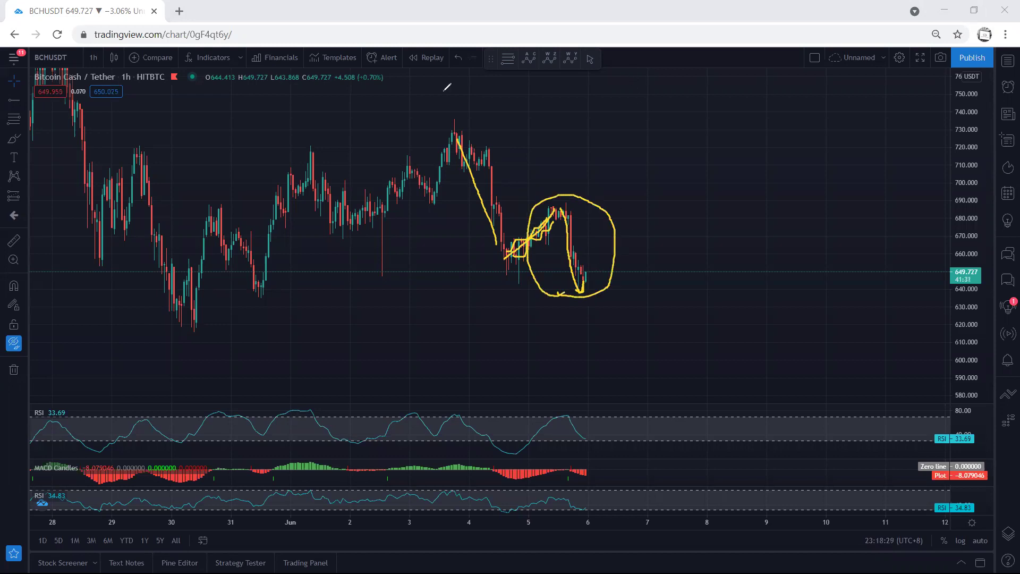
key(e)
drag(552, 206, 567, 214)
key(e)
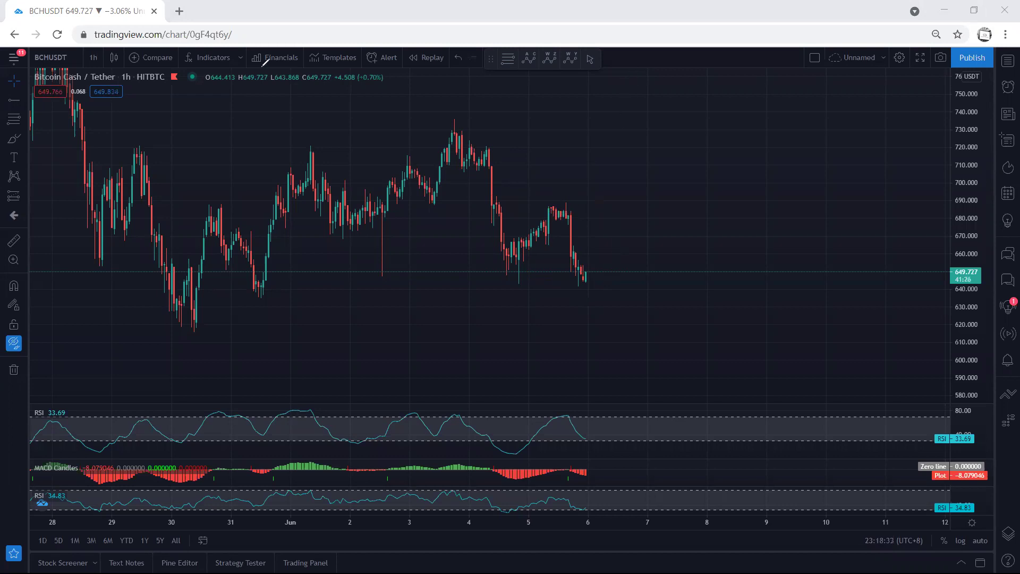
Switch the BCHUSDT chart to the 15-minute timeframe and enlarge the 4–5 June price action.
click(99, 57)
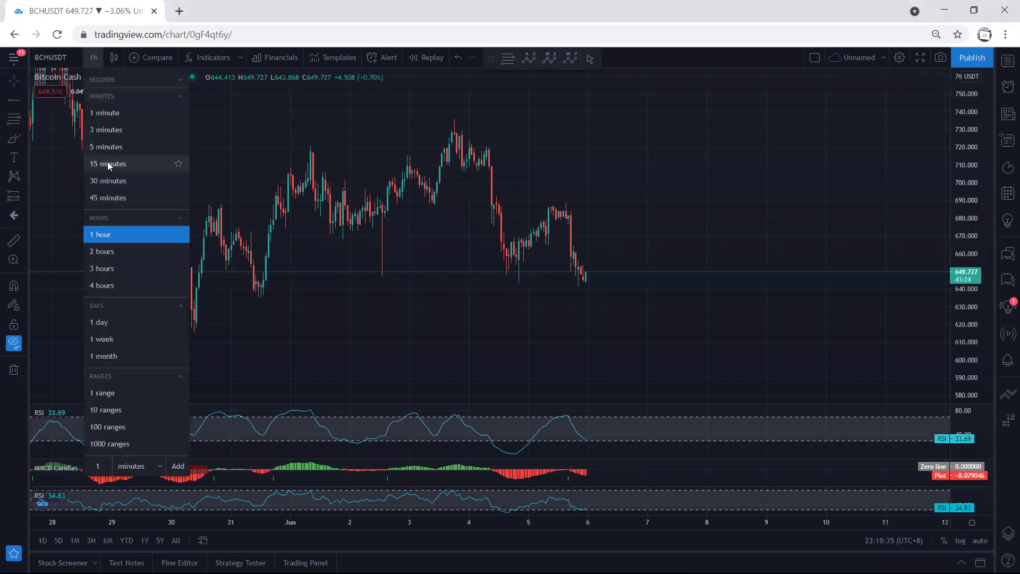
click(104, 164)
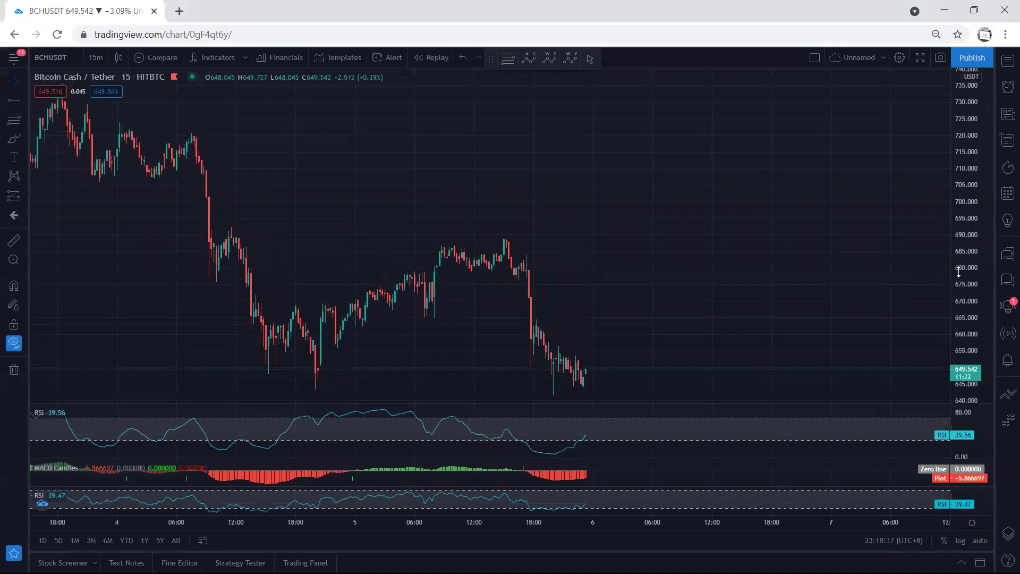
drag(839, 216, 843, 213)
drag(981, 283, 982, 247)
drag(758, 231, 761, 257)
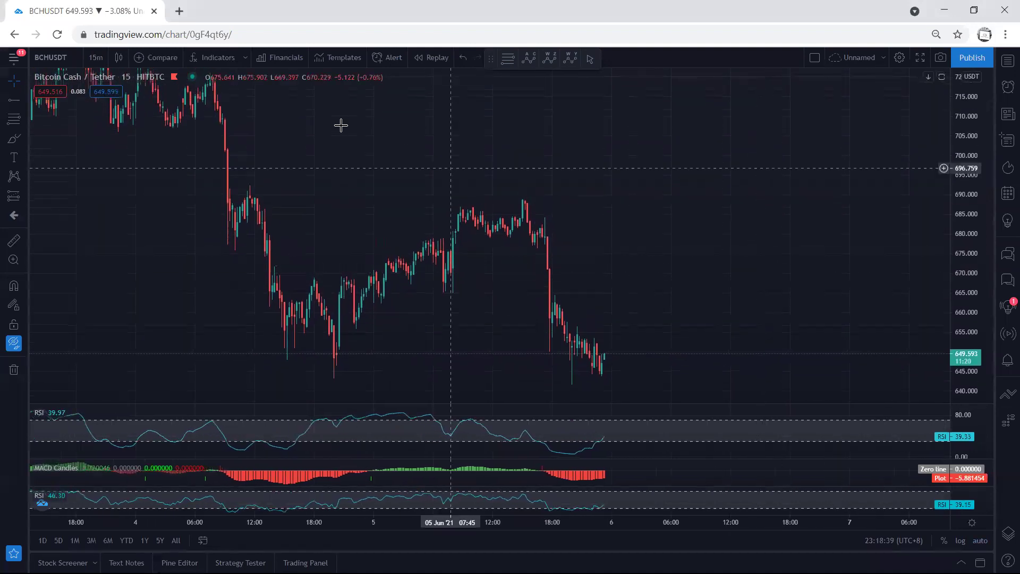
Outline the 5 June consolidation and the decline after it in freehand ink on the 15-minute chart, and clear the marks.
mouse_move(471, 211)
mouse_down()
mouse_move(490, 234)
mouse_move(520, 211)
mouse_move(534, 250)
mouse_move(473, 207)
mouse_move(512, 202)
mouse_up()
drag(498, 240, 515, 245)
drag(459, 195, 534, 201)
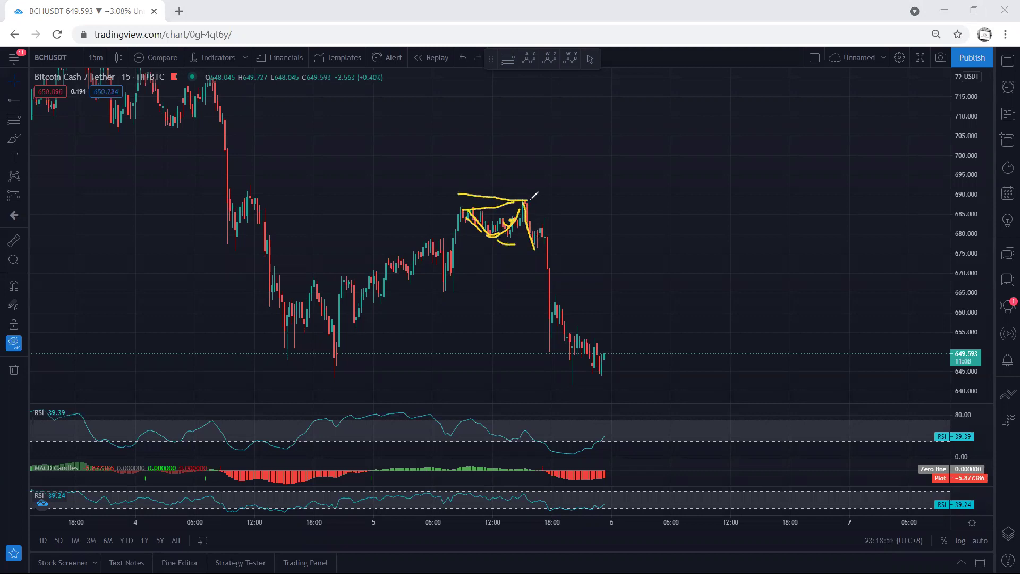
key(e)
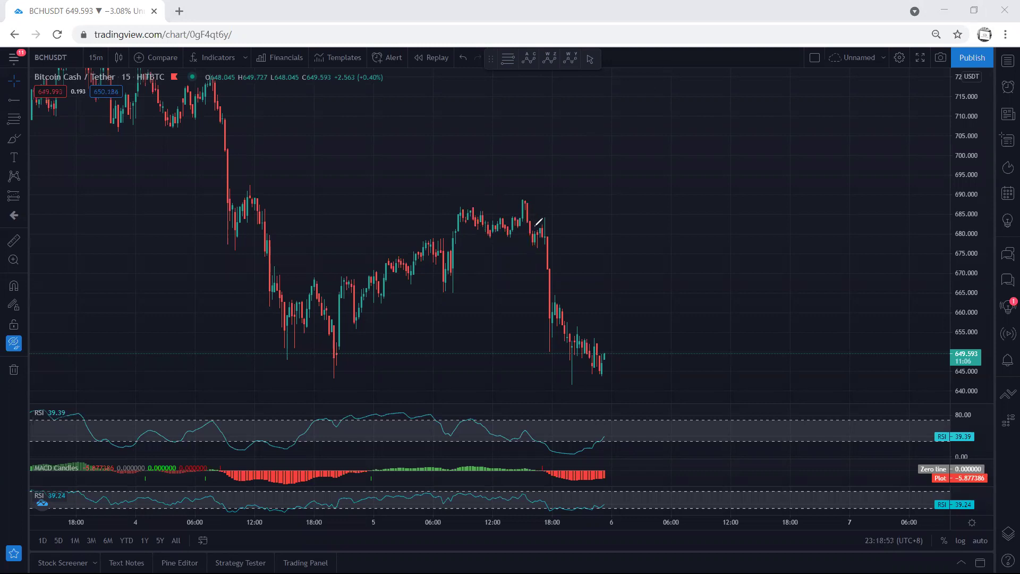
drag(532, 236, 583, 345)
key(e)
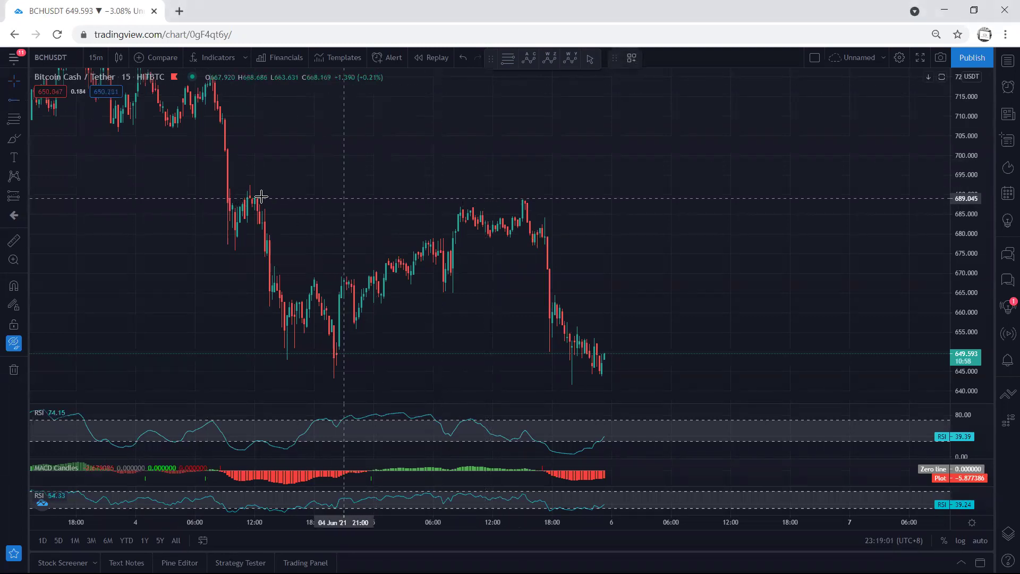
Place a horizontal ray at 692.428 starting from 4 June 10:00, and delete it.
click(235, 185)
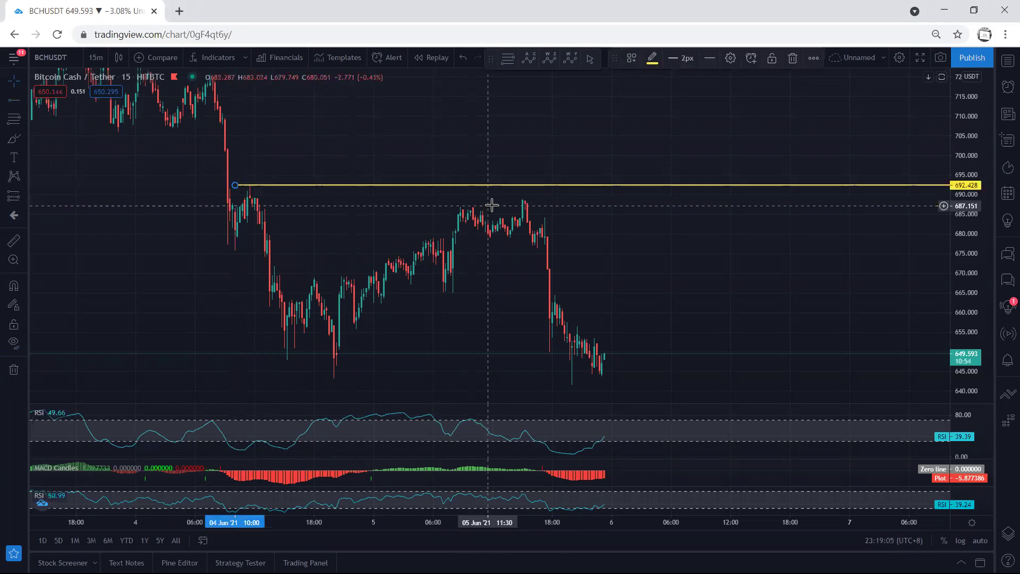
click(444, 187)
click(430, 186)
key(Delete)
click(95, 59)
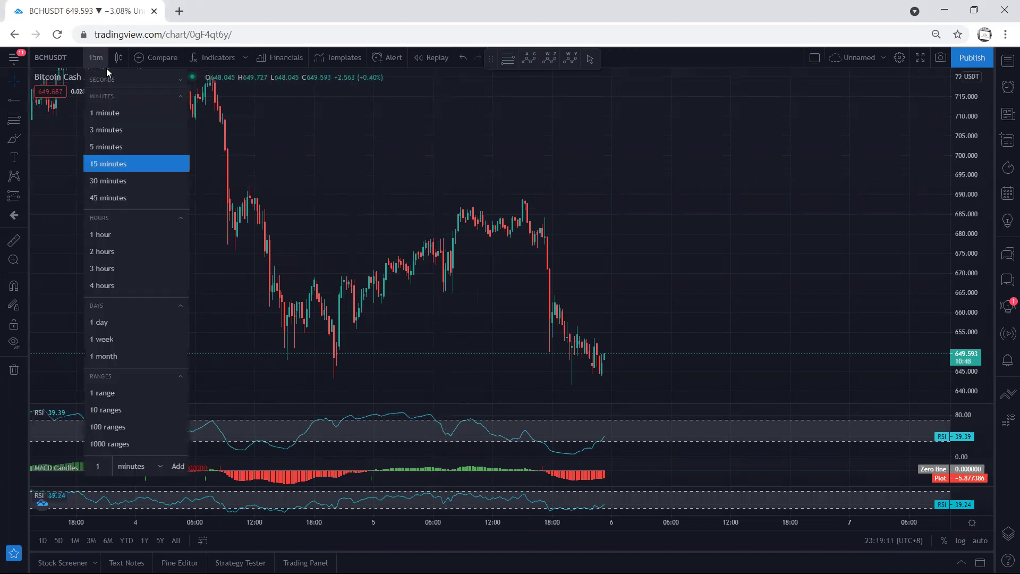
Circle the small pause before the 5 June sell-off, trace the fall and underline the pause's support in ink, and clear the marks.
drag(442, 185, 439, 164)
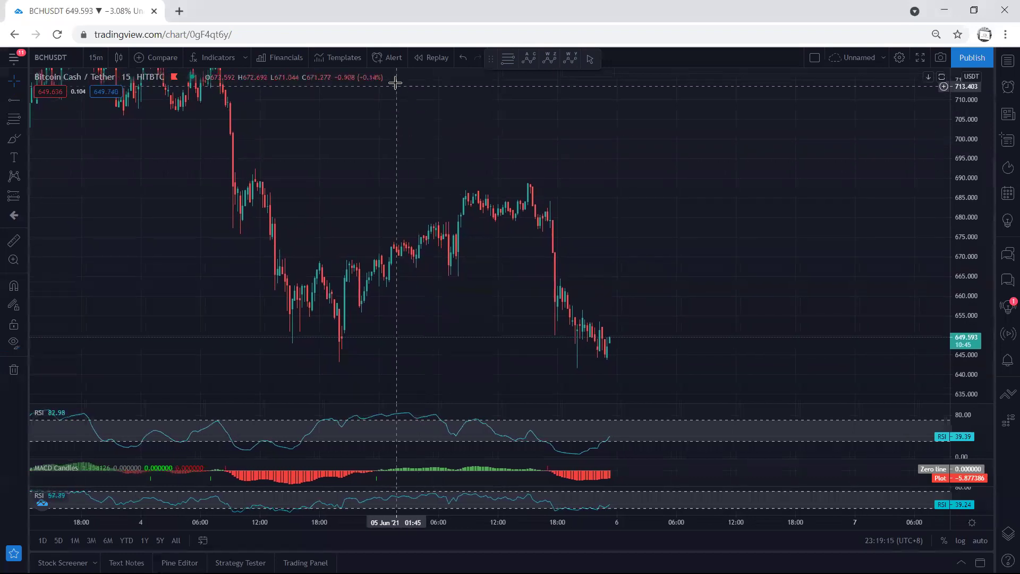
mouse_move(534, 215)
mouse_down()
mouse_move(555, 228)
mouse_move(556, 202)
mouse_move(536, 213)
mouse_move(606, 360)
mouse_up()
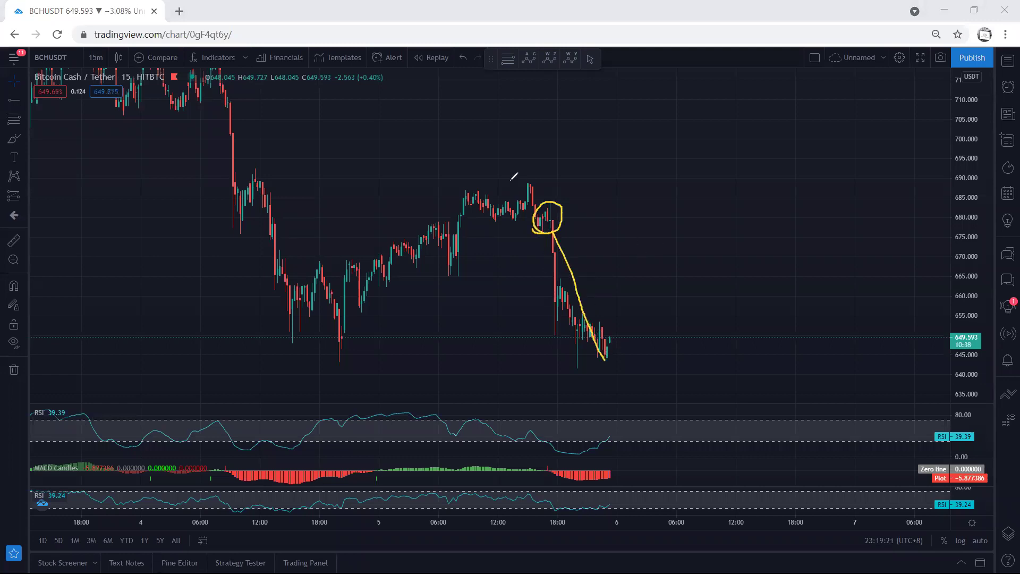
drag(511, 178, 553, 177)
key(e)
mouse_move(541, 227)
mouse_down()
mouse_move(549, 210)
mouse_move(574, 235)
mouse_up()
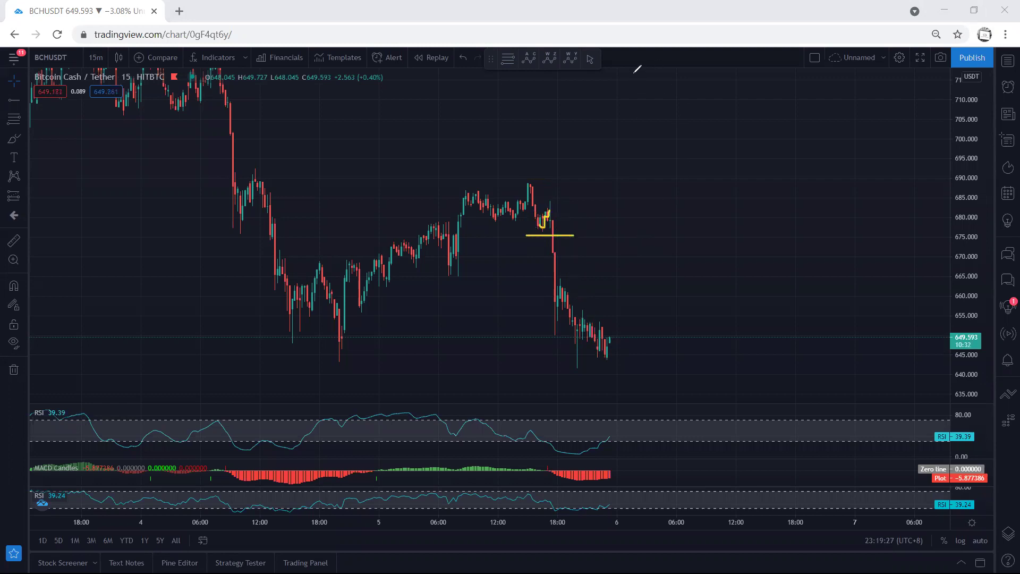
key(e)
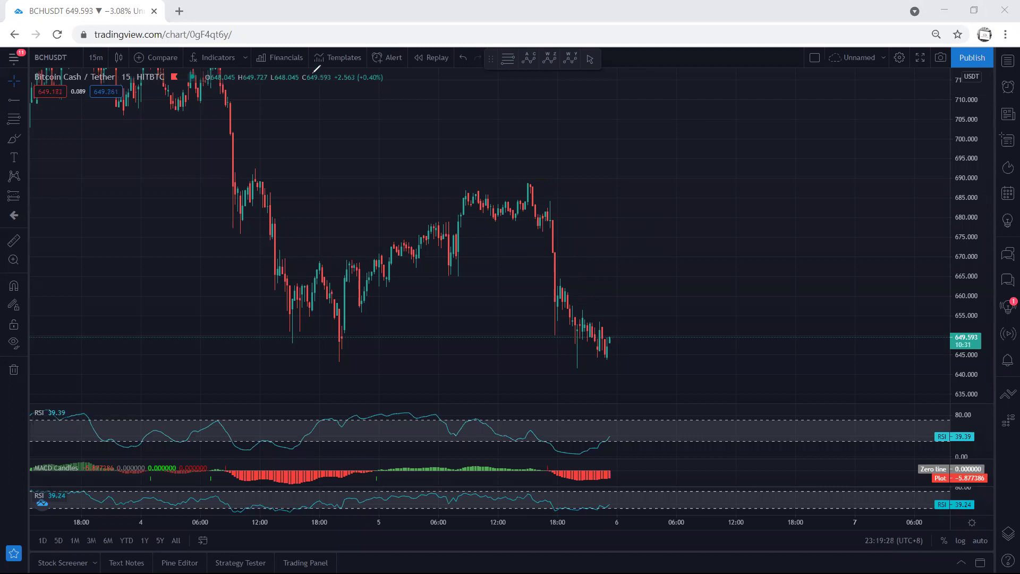
Switch the chart to the 1-hour timeframe and underline the 4 June and 5 June lows in freehand ink.
click(90, 58)
click(103, 235)
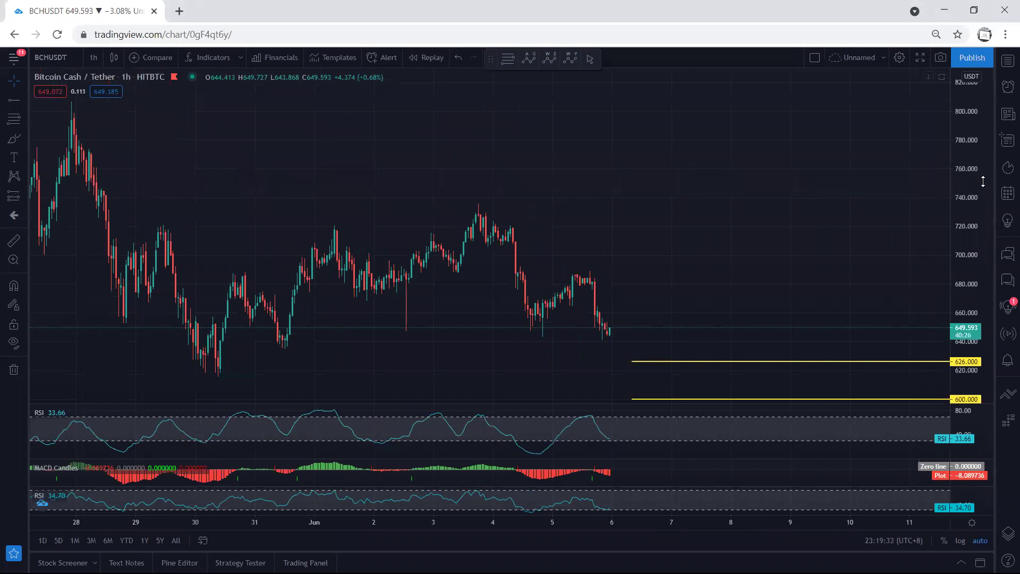
drag(730, 238, 699, 187)
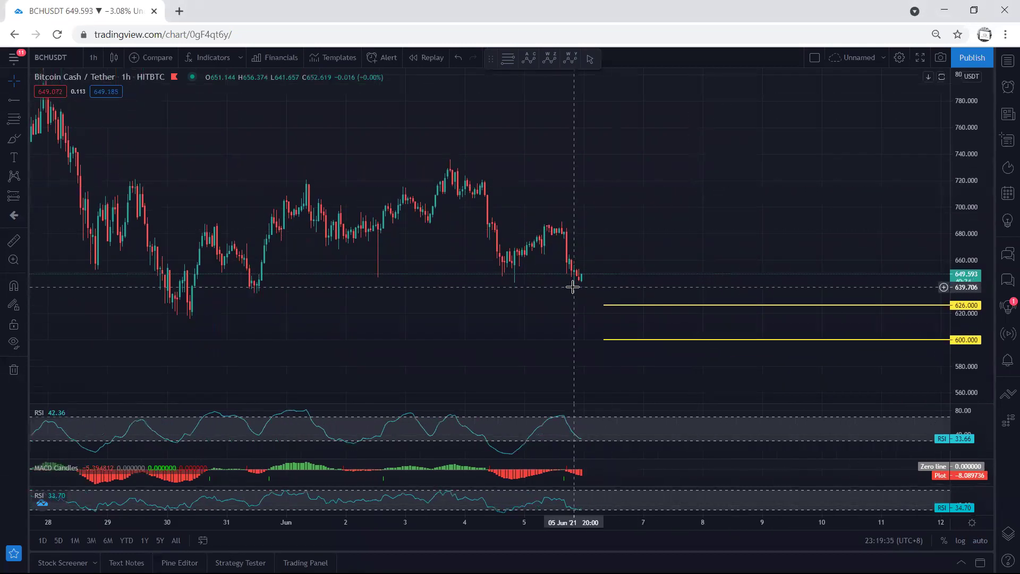
mouse_move(494, 307)
mouse_down()
mouse_move(523, 280)
mouse_move(588, 287)
mouse_up()
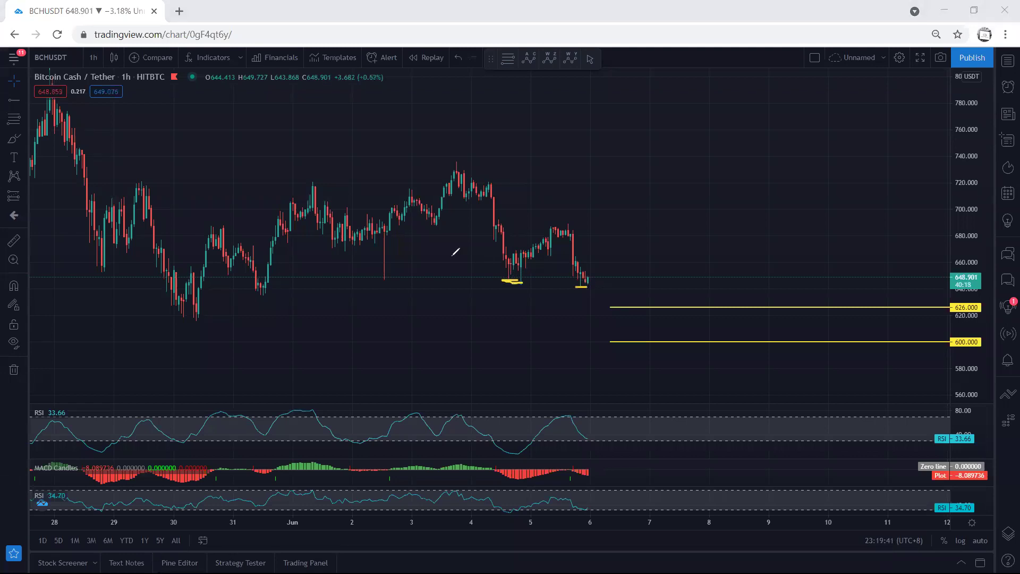
Maximize the RSI pane to examine its curve, and restore the layout with all panes.
double_click(614, 468)
double_click(649, 416)
double_click(648, 428)
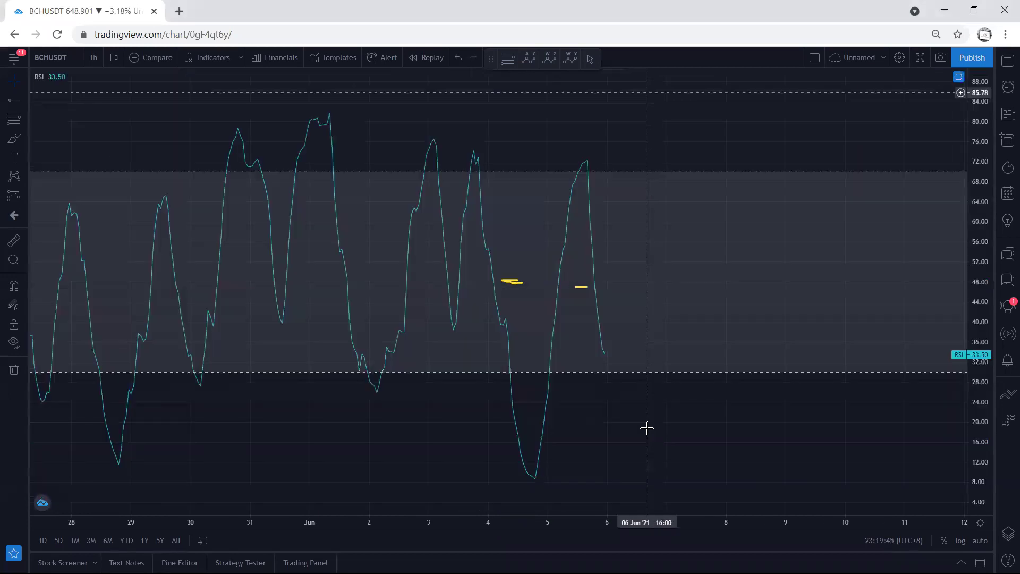
double_click(646, 426)
drag(492, 368, 485, 342)
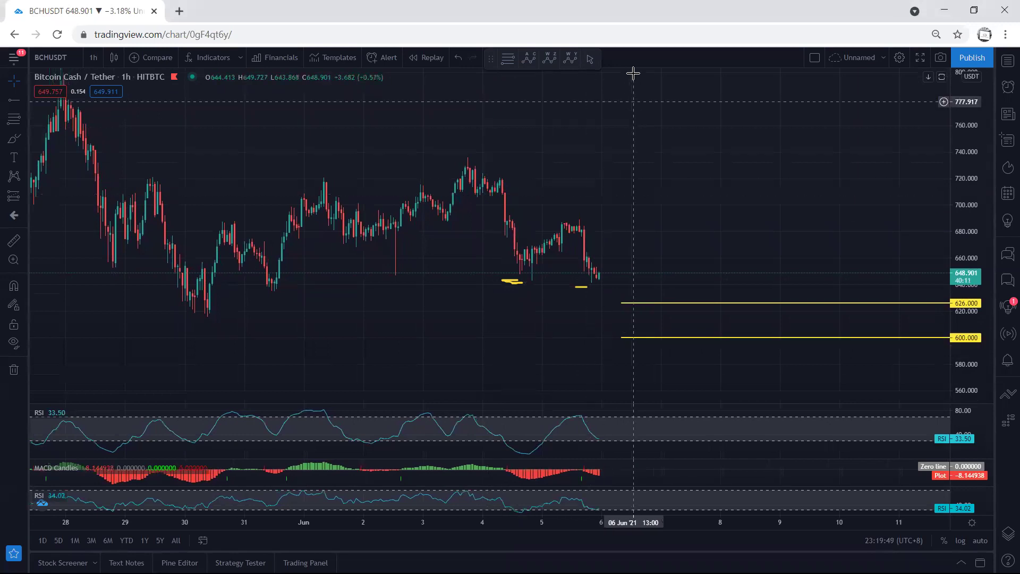
Trace the recent price swings, box the indicators below and sketch a projected rise to about 740 in ink, and clear the marks.
mouse_move(495, 184)
mouse_down()
mouse_move(515, 263)
mouse_move(577, 220)
mouse_move(605, 303)
mouse_up()
mouse_move(530, 410)
mouse_down()
mouse_move(529, 486)
mouse_move(557, 413)
mouse_move(547, 417)
mouse_up()
drag(611, 298, 657, 154)
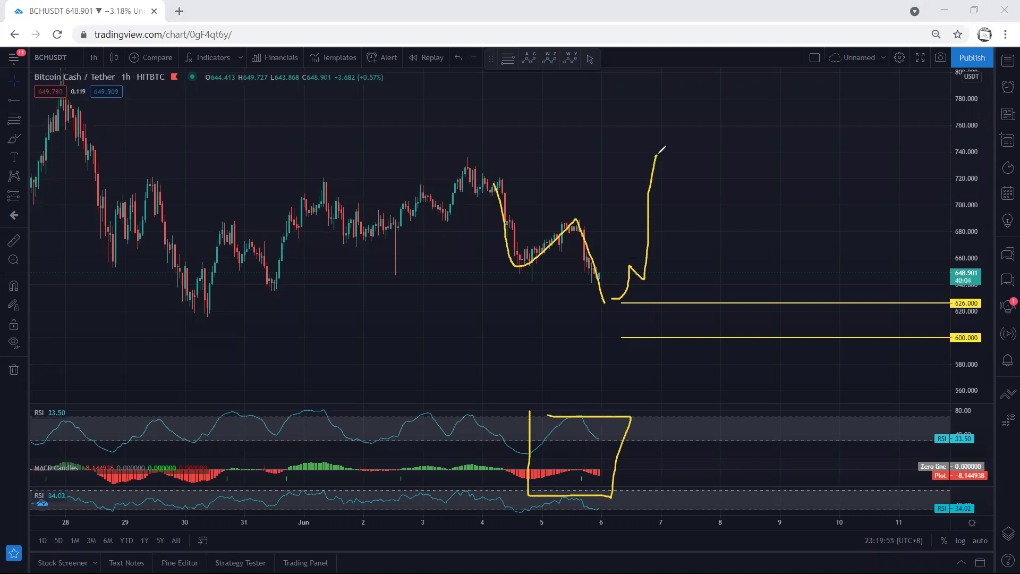
key(e)
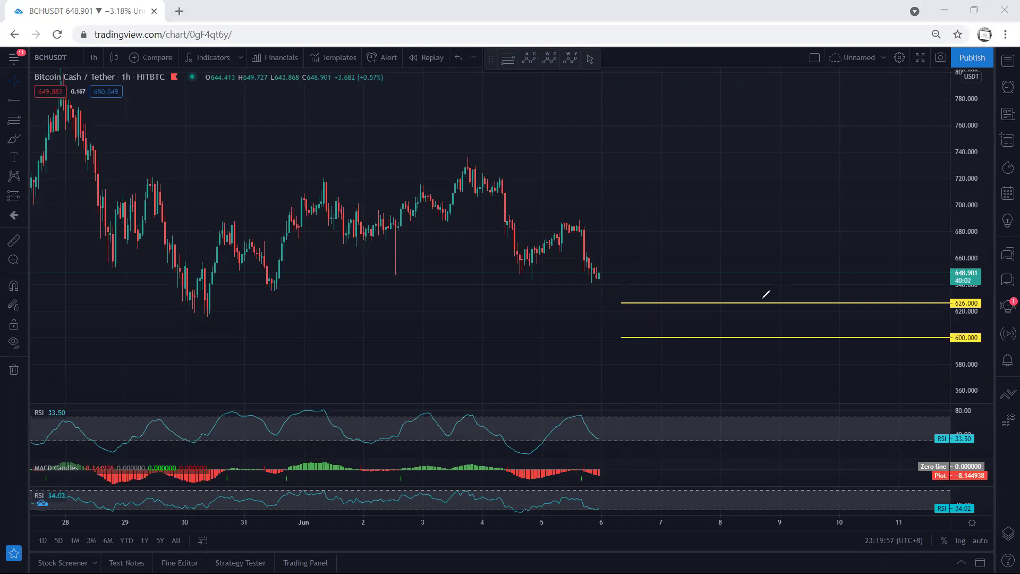
Sketch an arrow down to the 626 level, box the starts of the 626 and 600 levels, and clear the ink.
mouse_move(579, 232)
mouse_down()
mouse_move(607, 300)
mouse_move(619, 296)
mouse_move(610, 297)
mouse_up()
drag(610, 337, 616, 339)
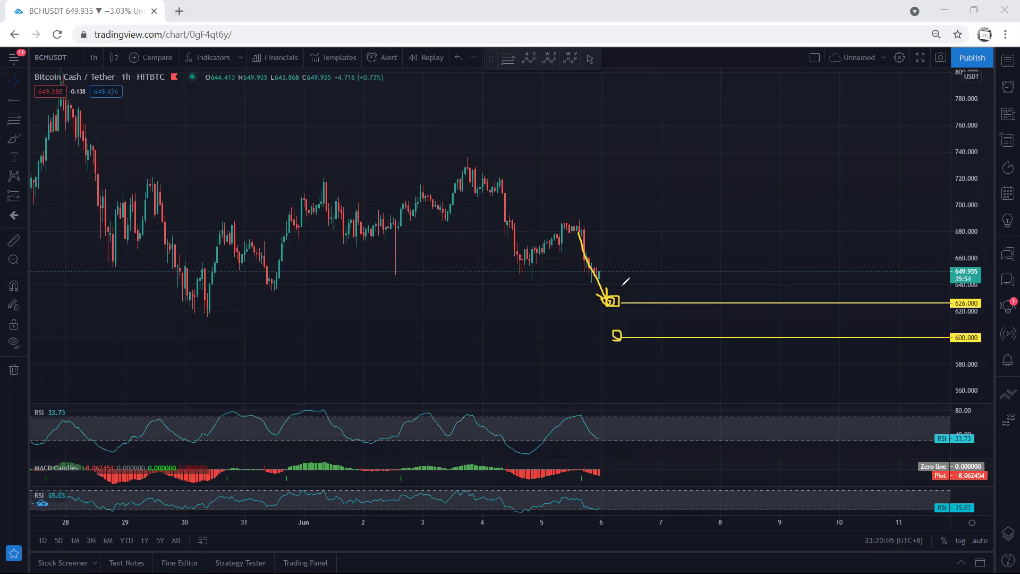
key(e)
drag(596, 275, 612, 243)
key(e)
Bracket the drop beside the 4 June candles, sketch a dip between 626 and 600 with a rebound, and clear the ink.
mouse_move(480, 164)
mouse_down()
mouse_move(468, 199)
mouse_move(485, 257)
mouse_up()
mouse_move(584, 237)
mouse_down()
mouse_move(638, 326)
mouse_move(675, 234)
mouse_move(690, 156)
mouse_up()
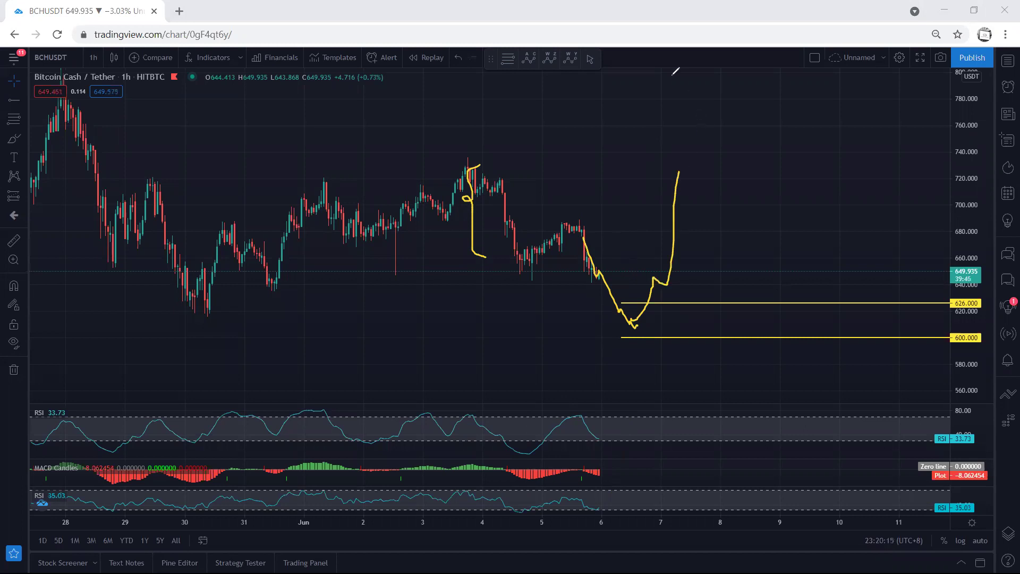
key(ctrl+shift+7)
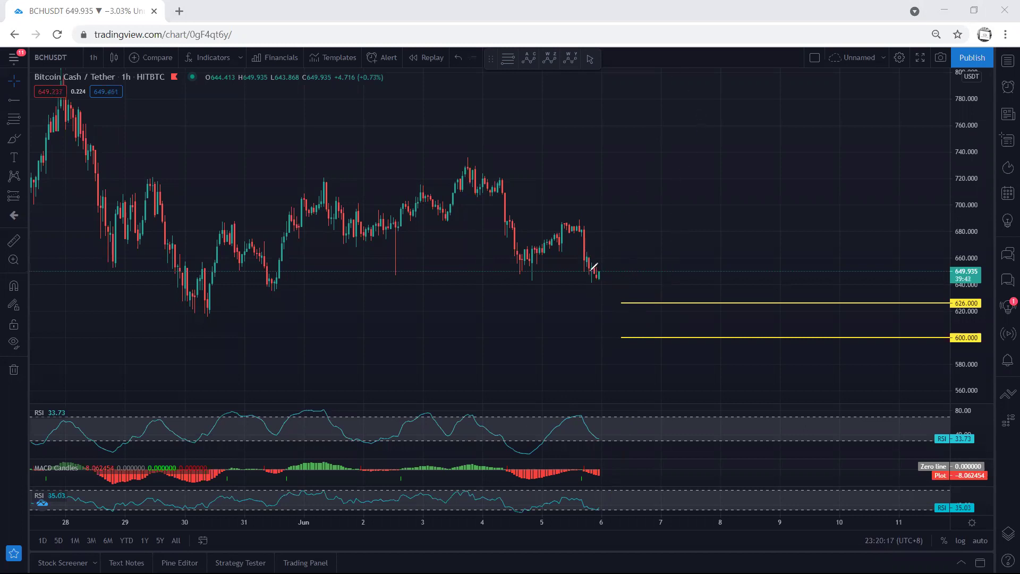
Sketch two rebound paths, one from the latest candle and one from between 626 and 600, and clear the ink.
drag(592, 276, 627, 225)
mouse_move(597, 284)
mouse_down()
mouse_move(638, 324)
mouse_move(659, 313)
mouse_move(691, 206)
mouse_up()
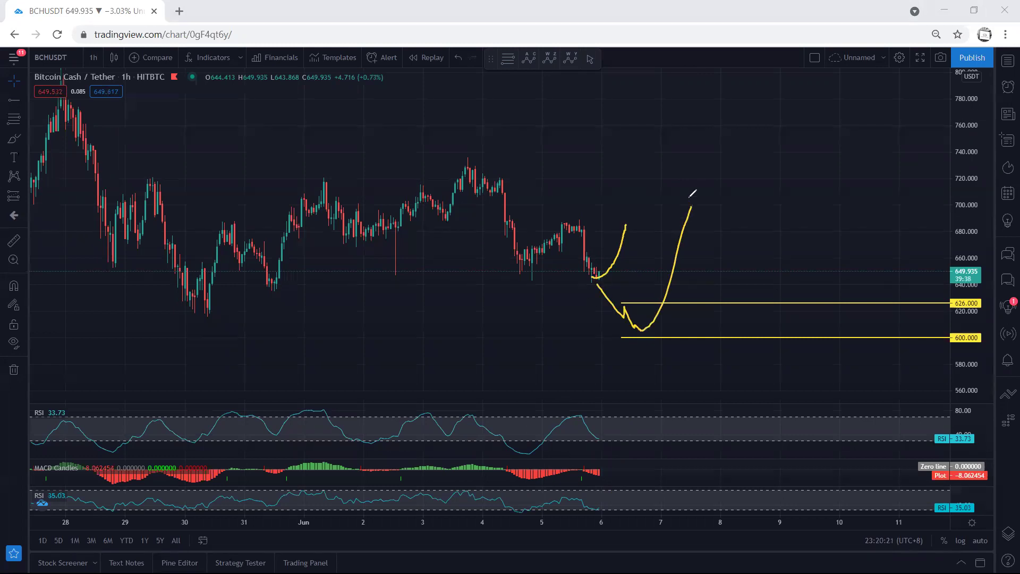
key(e)
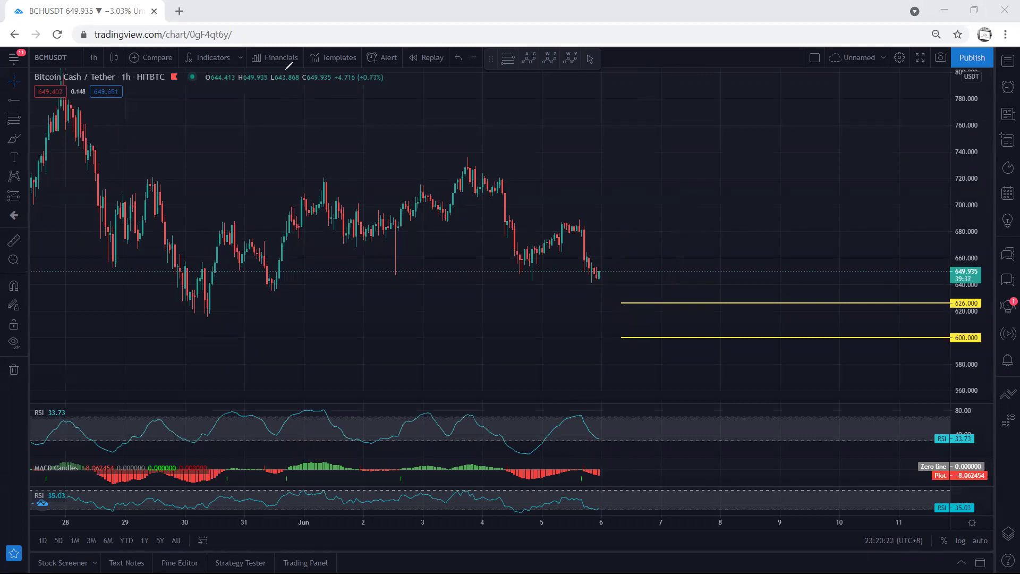
Switch the chart to the 1-day timeframe and rescale it to show the whole 2021 rise and fall.
click(95, 57)
click(105, 321)
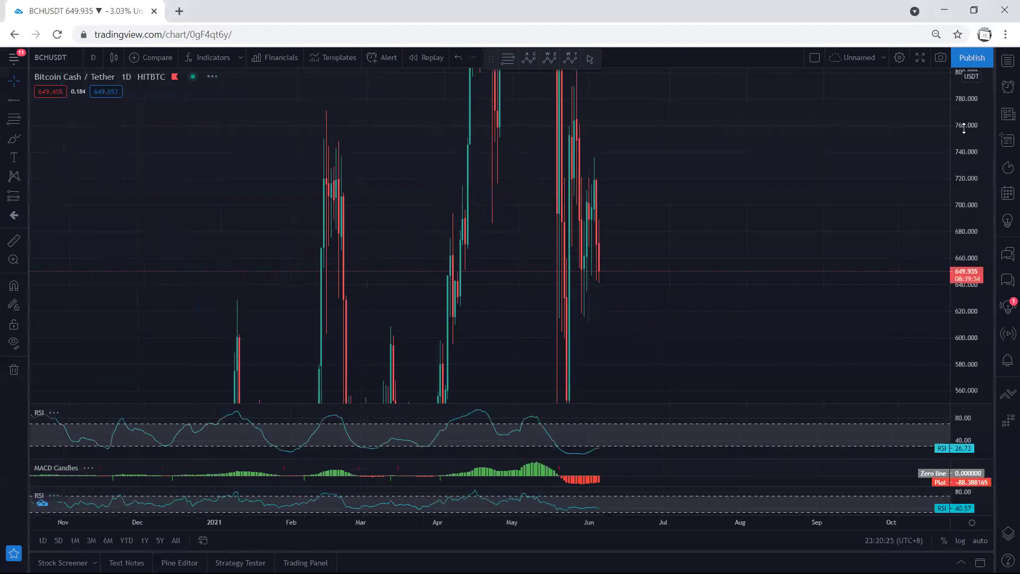
drag(726, 173, 711, 171)
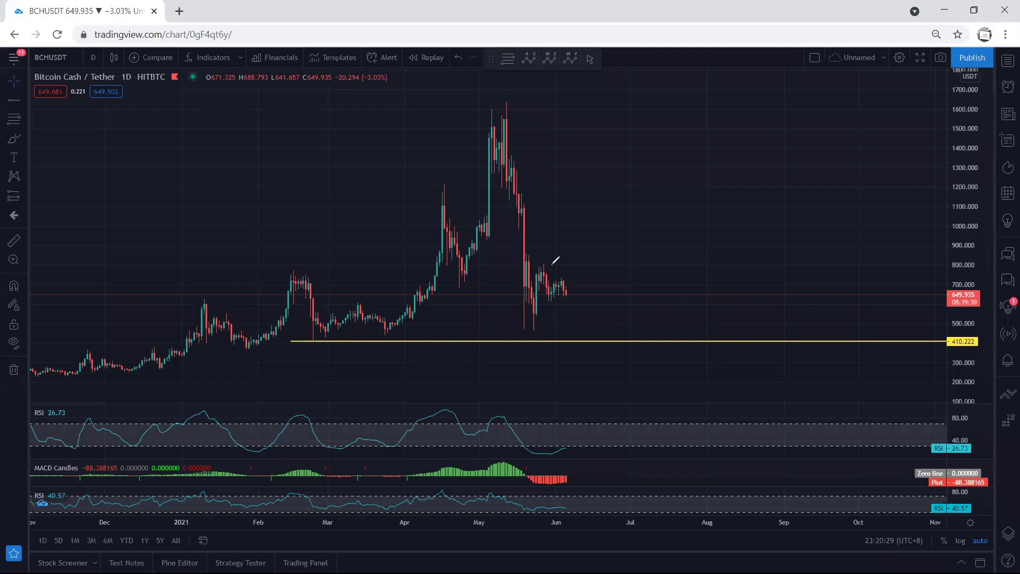
Outline the descending channel from late May to early June on the daily chart in freehand ink, redraw it, and clear the marks.
mouse_move(545, 262)
mouse_down()
mouse_move(551, 288)
mouse_move(562, 281)
mouse_move(571, 302)
mouse_up()
mouse_move(540, 262)
mouse_down()
mouse_move(564, 280)
mouse_move(548, 292)
mouse_move(571, 302)
mouse_up()
drag(539, 262, 534, 311)
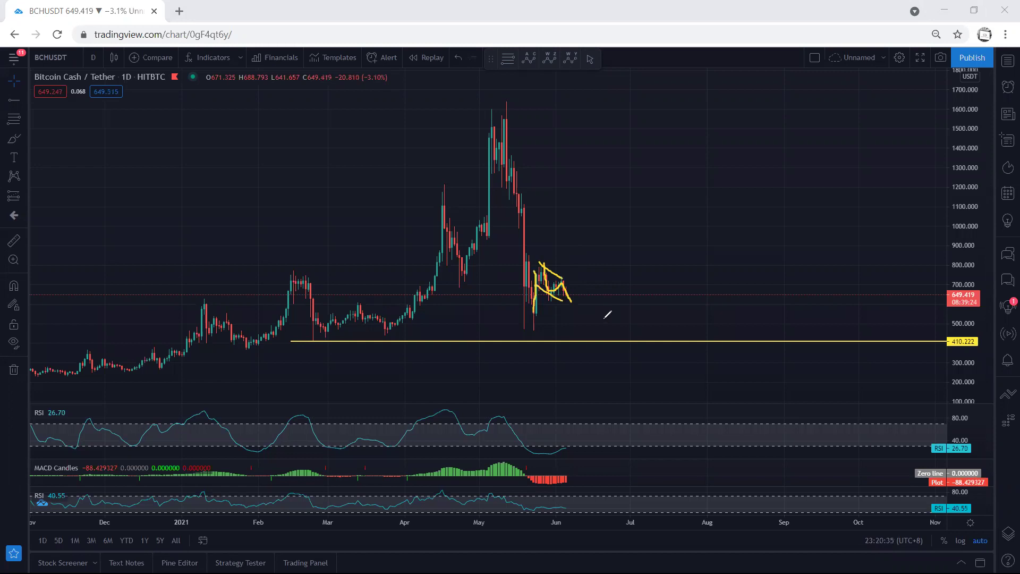
drag(540, 263, 566, 287)
key(e)
mouse_move(541, 266)
mouse_down()
mouse_move(571, 284)
mouse_move(565, 293)
mouse_up()
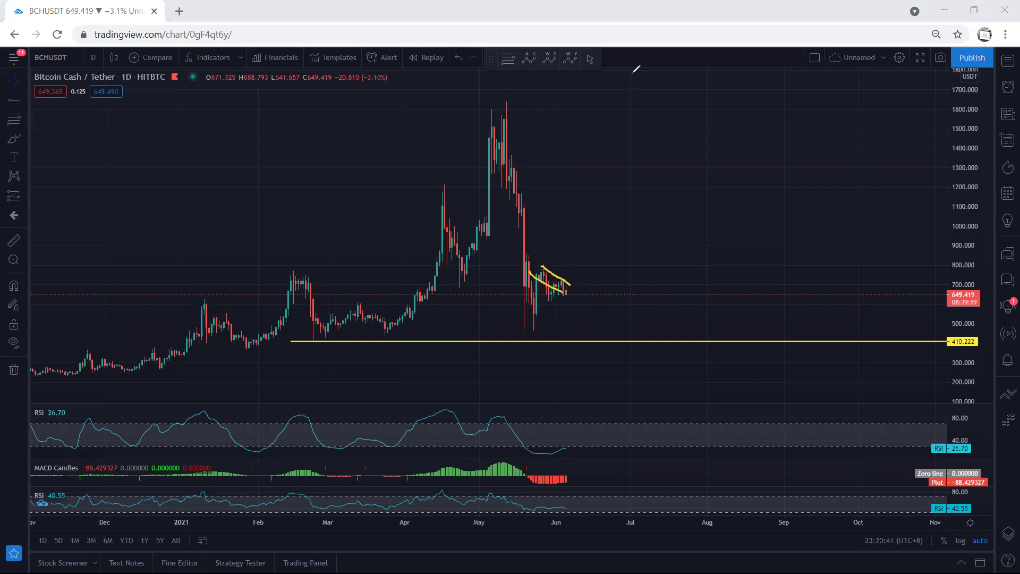
key(Escape)
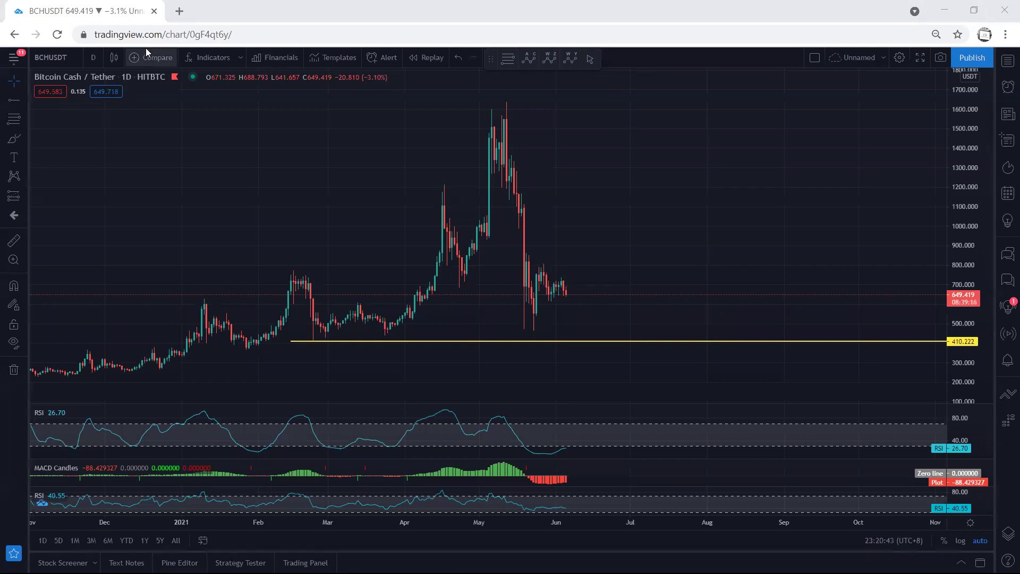
Switch the chart to the 4-hour timeframe and enlarge the latest candles around the 626 and 600 levels.
click(93, 58)
click(110, 285)
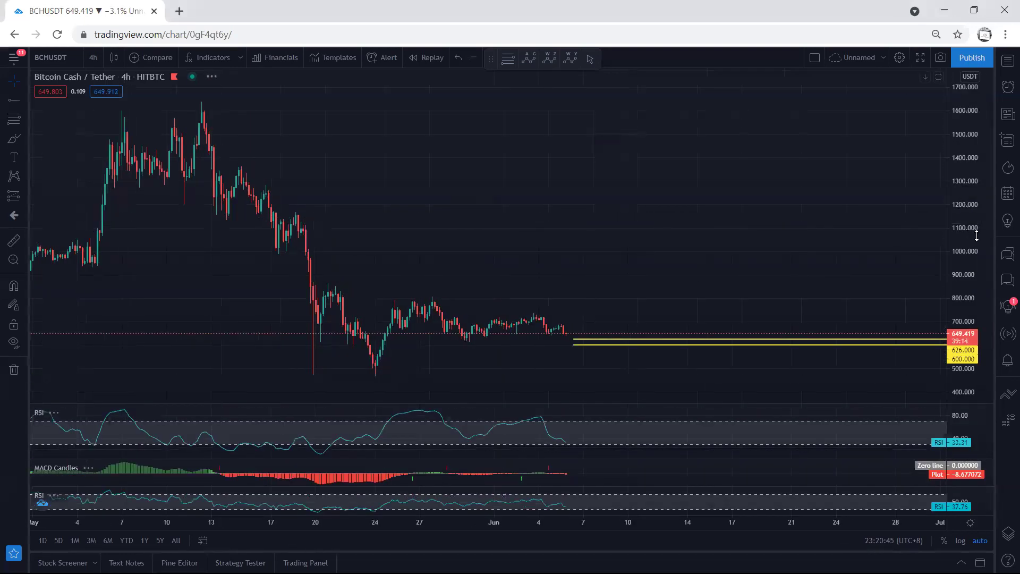
drag(973, 264, 972, 181)
drag(847, 244, 843, 183)
drag(957, 362, 957, 282)
drag(820, 242, 816, 130)
mouse_move(642, 367)
mouse_down()
mouse_move(677, 357)
mouse_move(660, 366)
mouse_up()
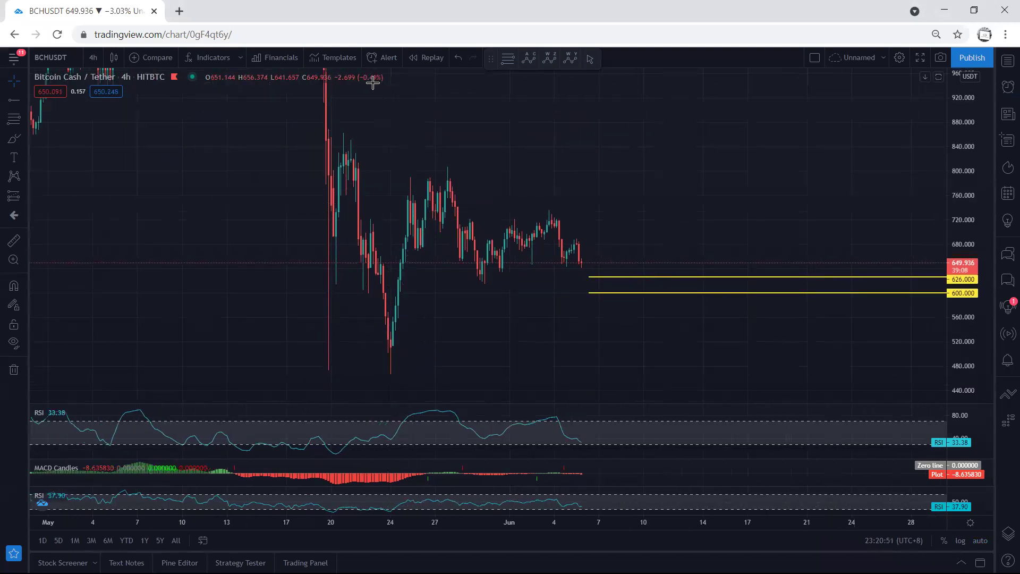
Trace the late-May and early-June declines in freehand ink, underline the late-May low, and sketch a rebound from between 626 and 600.
drag(556, 221, 582, 275)
drag(437, 185, 467, 237)
drag(490, 270, 486, 278)
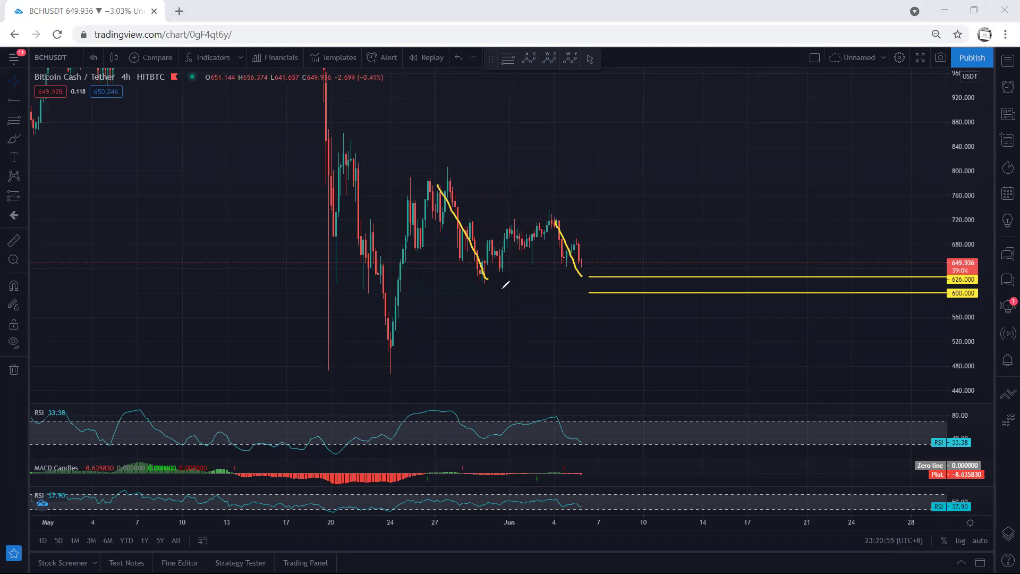
drag(578, 249, 597, 276)
drag(460, 284, 499, 283)
mouse_move(609, 289)
mouse_down()
mouse_move(614, 277)
mouse_move(601, 287)
mouse_move(643, 219)
mouse_up()
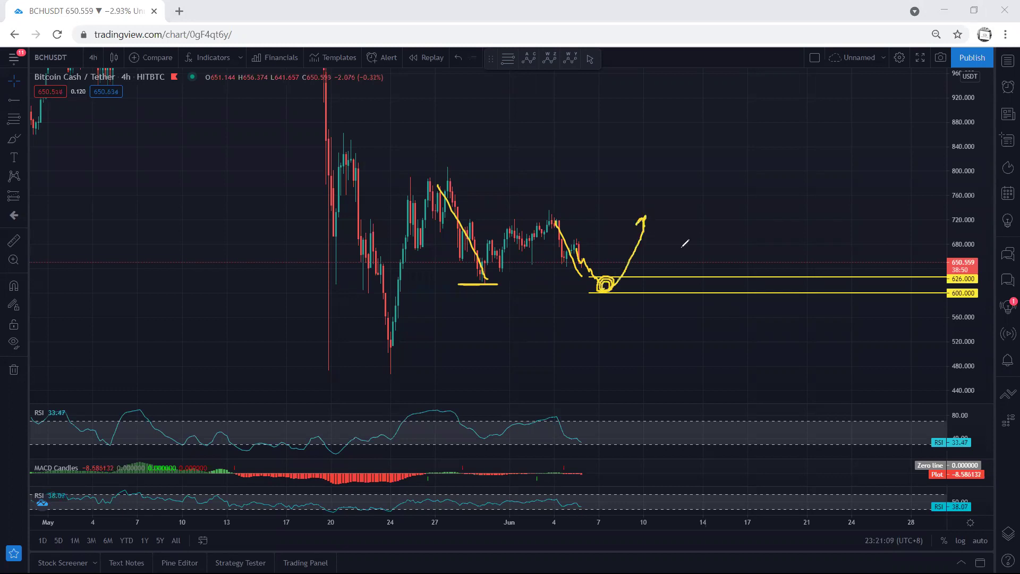
Connect the late-May and early-June highs and lows with freehand strokes, mark the late-May low, and clear the ink.
drag(458, 172, 542, 211)
drag(481, 279, 587, 297)
drag(421, 183, 606, 276)
key(e)
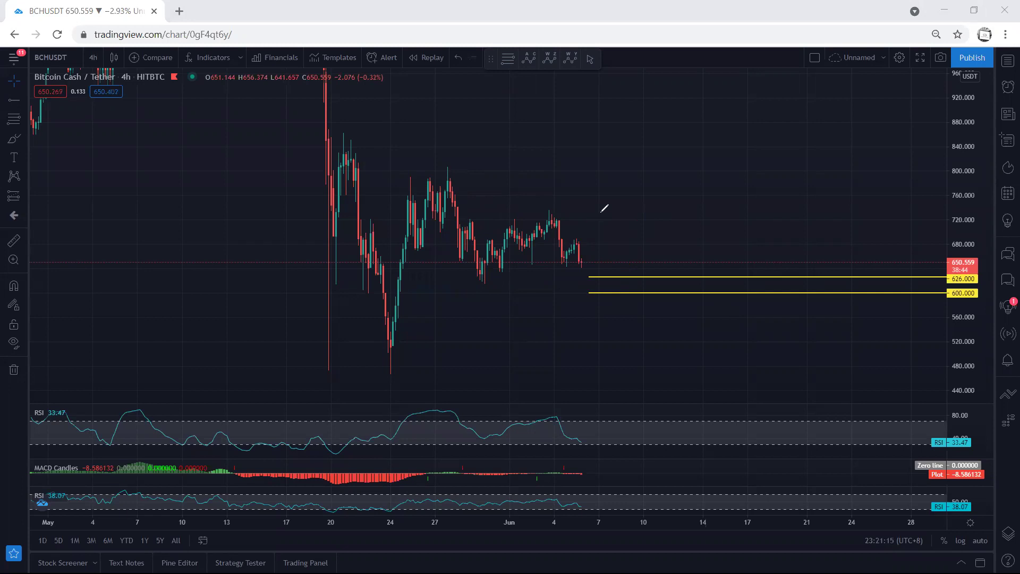
drag(491, 283, 474, 284)
key(e)
Switch the chart to the 1-hour timeframe and rescale it to show the latest candles with the 626 and 600 levels.
click(89, 60)
click(106, 234)
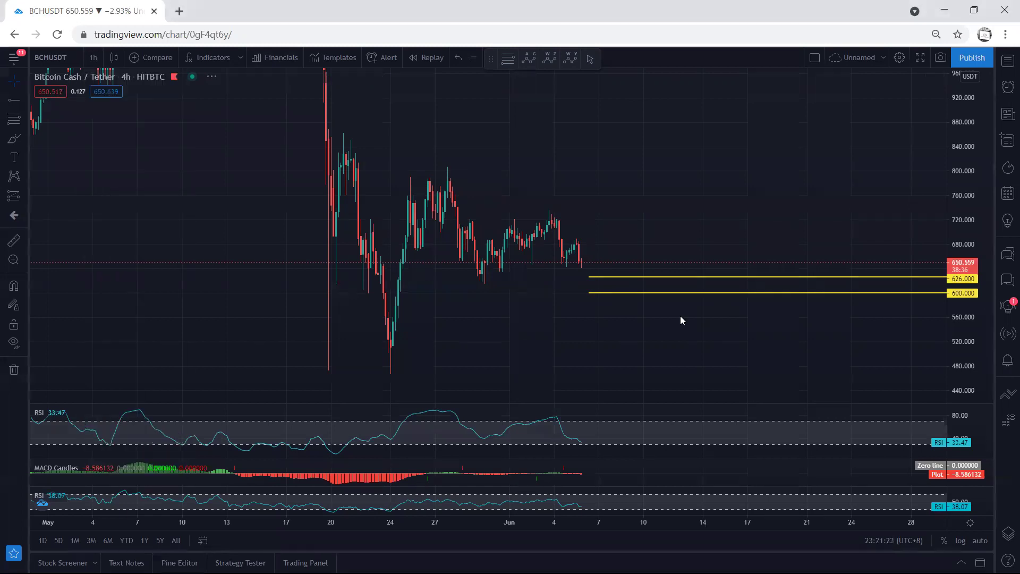
double_click(965, 345)
drag(749, 274, 741, 190)
drag(671, 188, 677, 187)
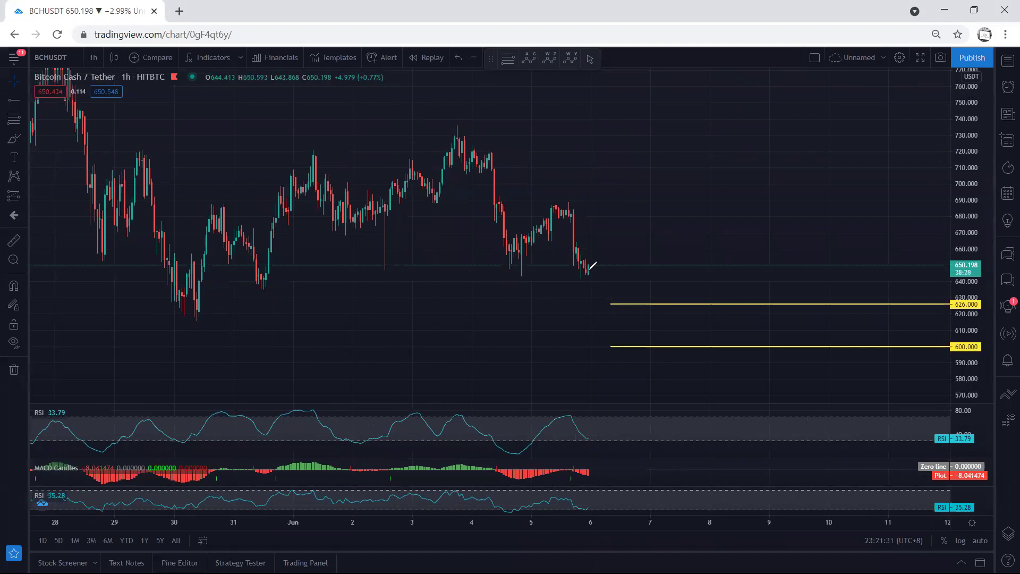
Sketch a short sideways consolidation at the latest candles followed by a drop below 626, and undo the ink.
mouse_move(588, 271)
mouse_down()
mouse_move(611, 254)
mouse_move(626, 318)
mouse_up()
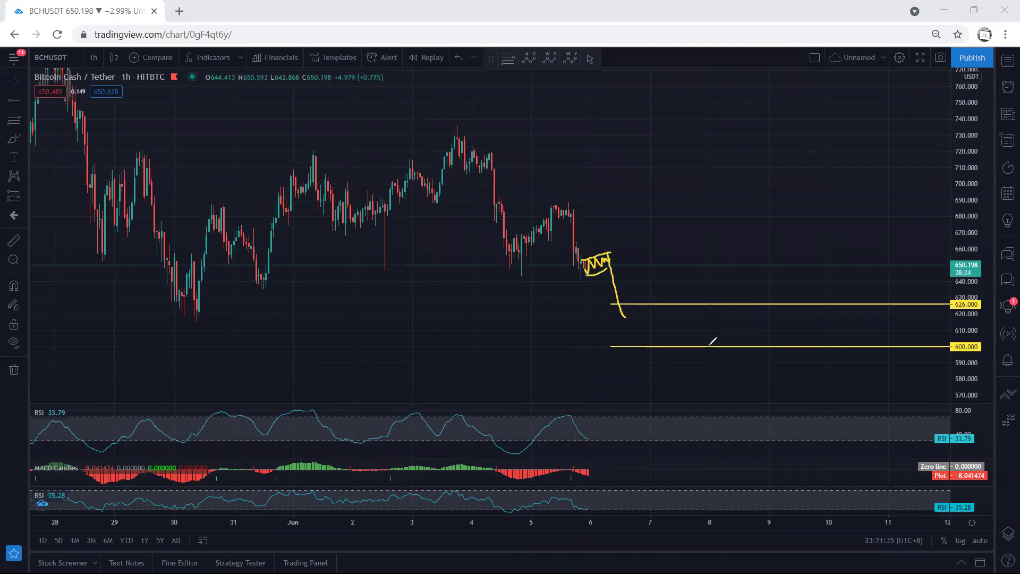
mouse_move(578, 256)
mouse_down()
mouse_move(619, 330)
mouse_move(622, 321)
mouse_up()
key(ctrl+z)
key(ctrl+z)
Sketch a stepped rebound path from the latest candles up to about 717, and undo the ink.
drag(582, 276, 630, 157)
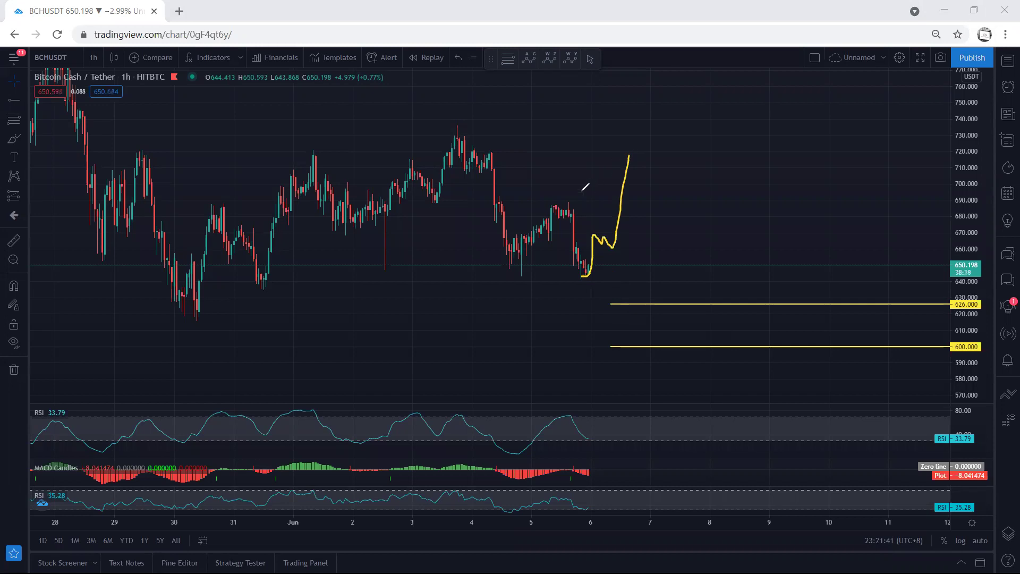
drag(550, 201, 582, 201)
key(ctrl+z)
key(ctrl+z)
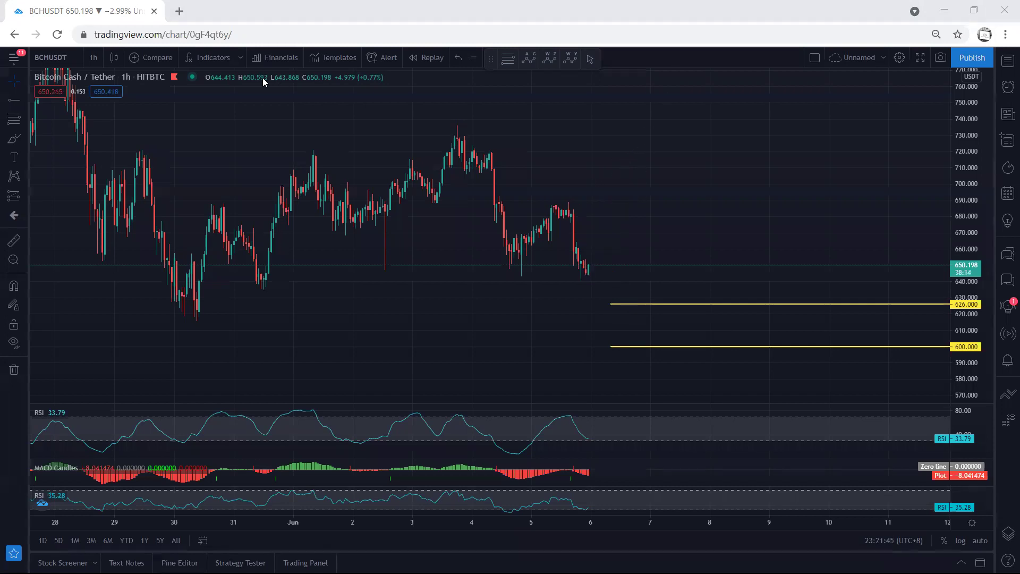
drag(287, 126, 307, 125)
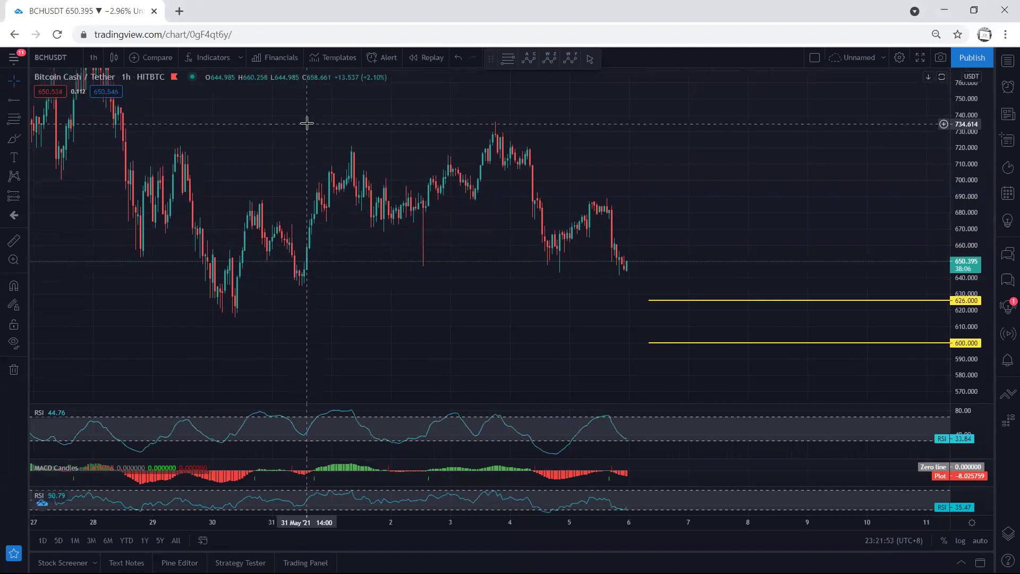